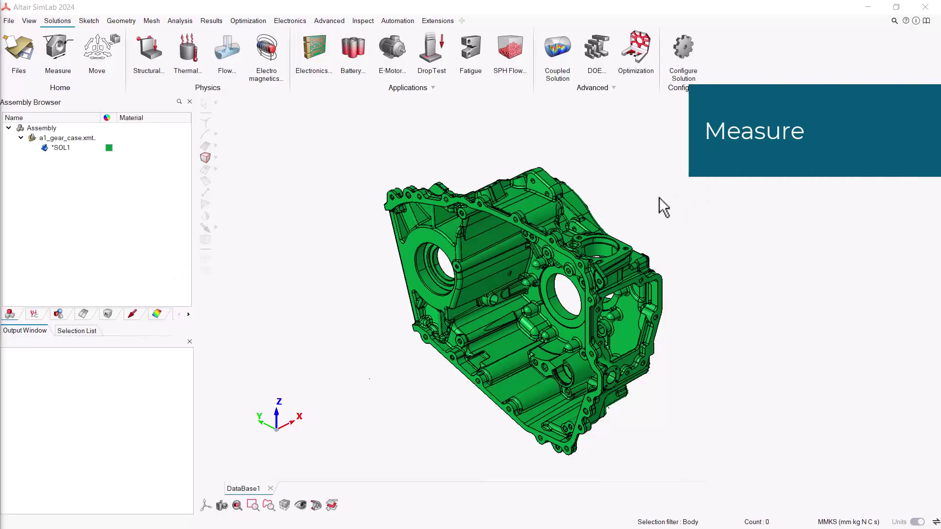
- Measure the gear case body's bounding box as 190.34 × 500.56 × 426.42 mm
{"action": "middle_click_drag", "start_coordinate": [636, 210], "coordinate": [525, 251]}
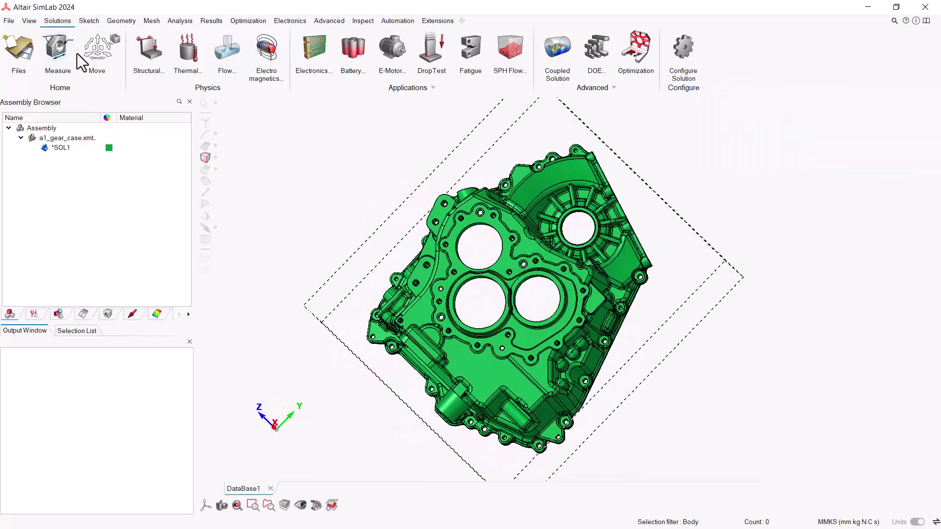
{"action": "left_click", "coordinate": [56, 49]}
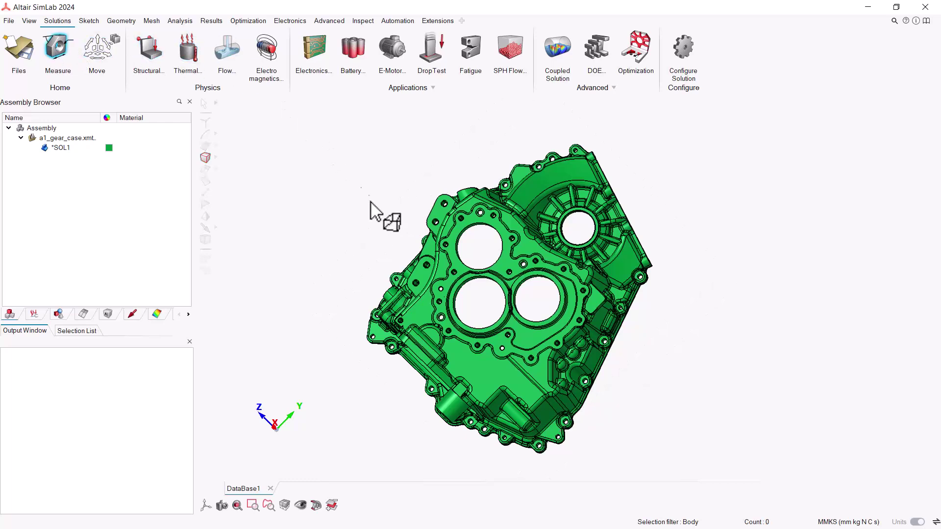
{"action": "left_click", "coordinate": [458, 249]}
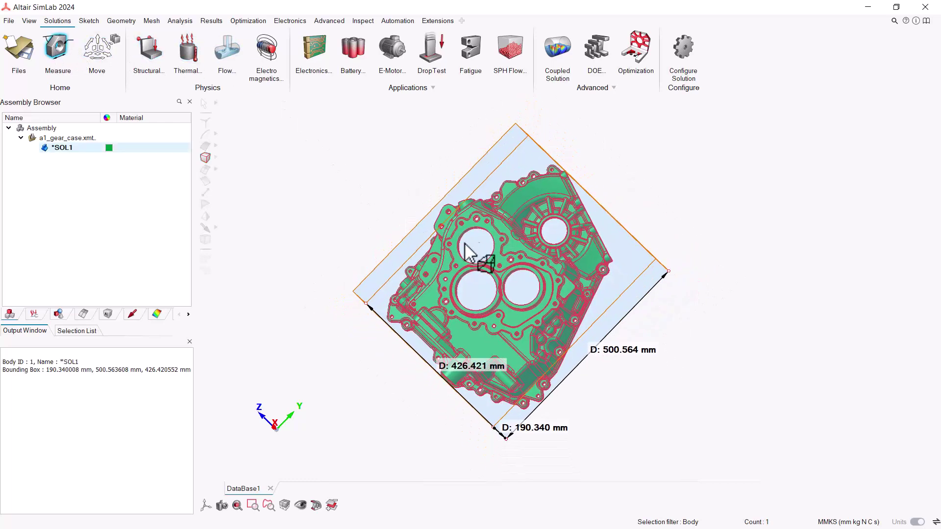
{"action": "middle_click_drag", "start_coordinate": [466, 250], "coordinate": [488, 255]}
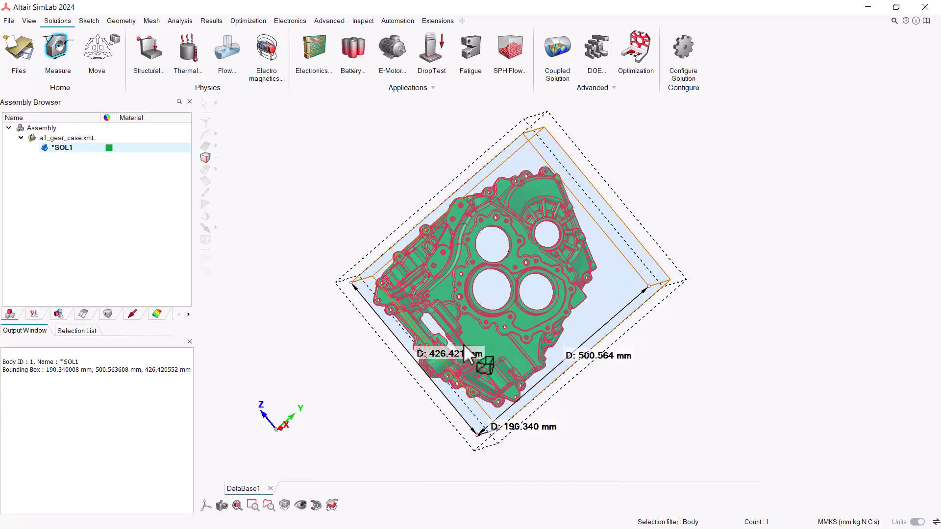
{"action": "middle_click_drag", "start_coordinate": [465, 352], "coordinate": [529, 392]}
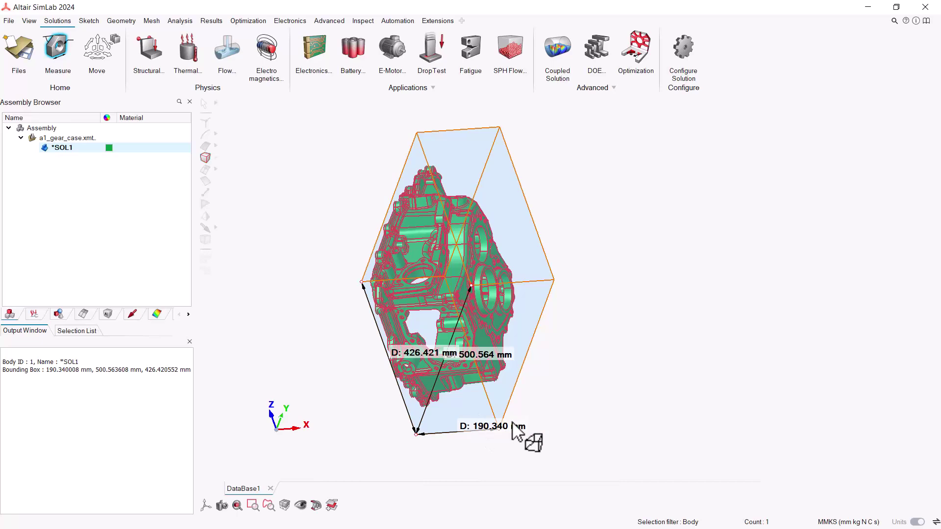
{"action": "key", "text": "Escape"}
- Generate a TET4 volume mesh at 25 mm average size using Stretch quality, minimum 0.1
{"action": "mouse_move", "coordinate": [475, 409]}
{"action": "middle_mouse_down"}
{"action": "mouse_move", "coordinate": [485, 414]}
{"action": "mouse_move", "coordinate": [474, 401]}
{"action": "mouse_move", "coordinate": [529, 395]}
{"action": "mouse_move", "coordinate": [487, 399]}
{"action": "middle_mouse_up"}
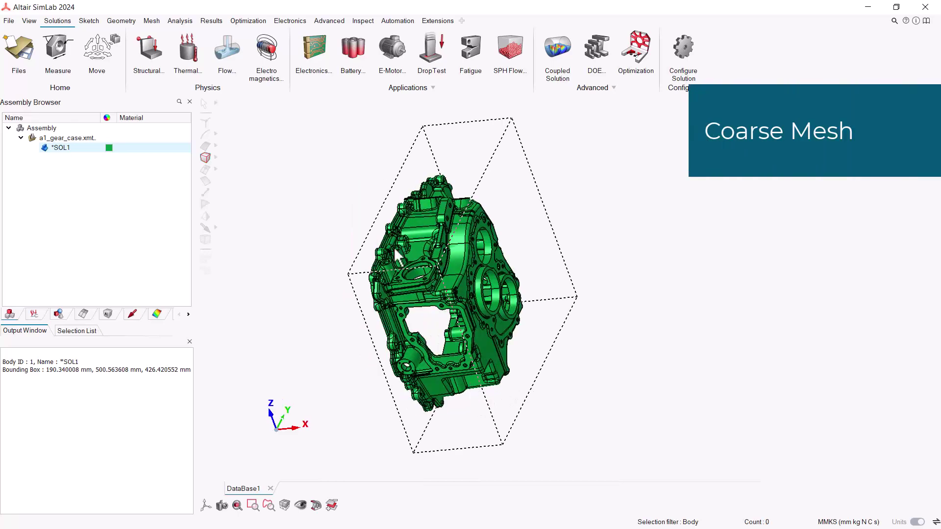
{"action": "left_click", "coordinate": [154, 22]}
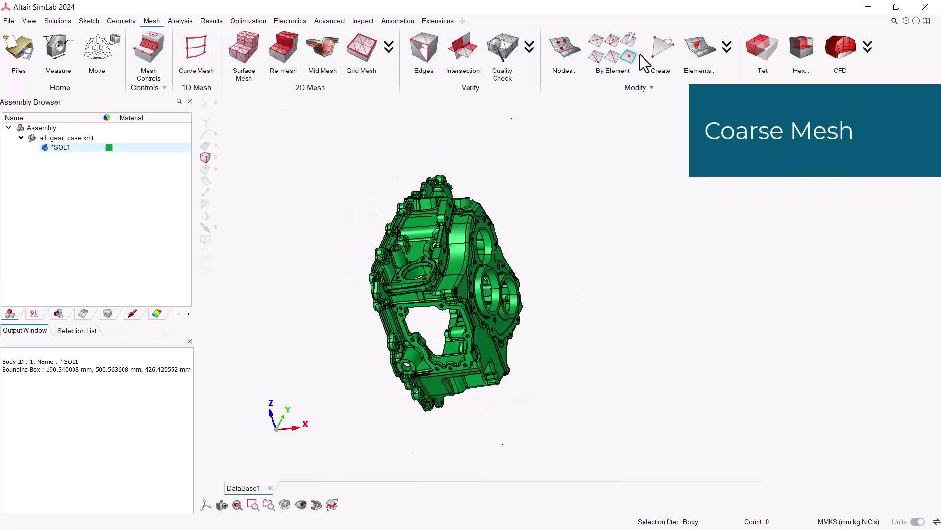
{"action": "left_click", "coordinate": [753, 51]}
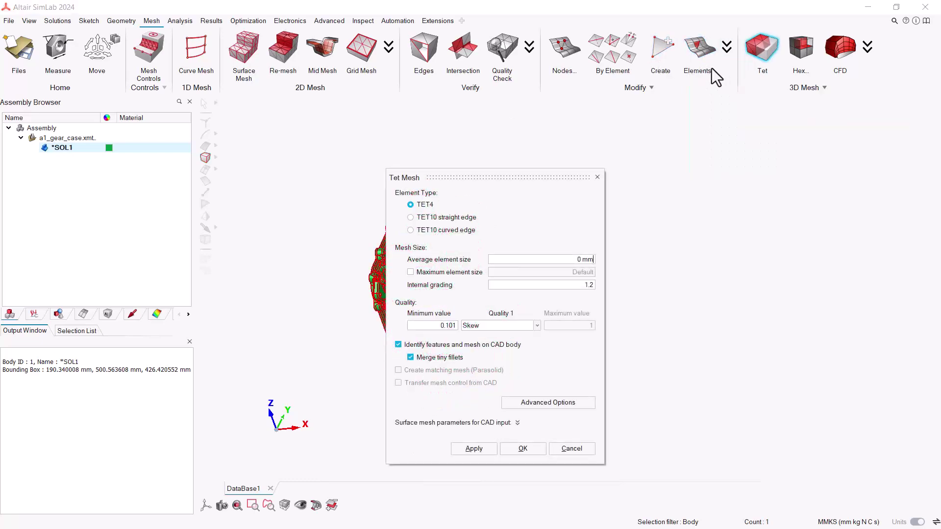
{"action": "left_click_drag", "start_coordinate": [534, 177], "coordinate": [691, 171]}
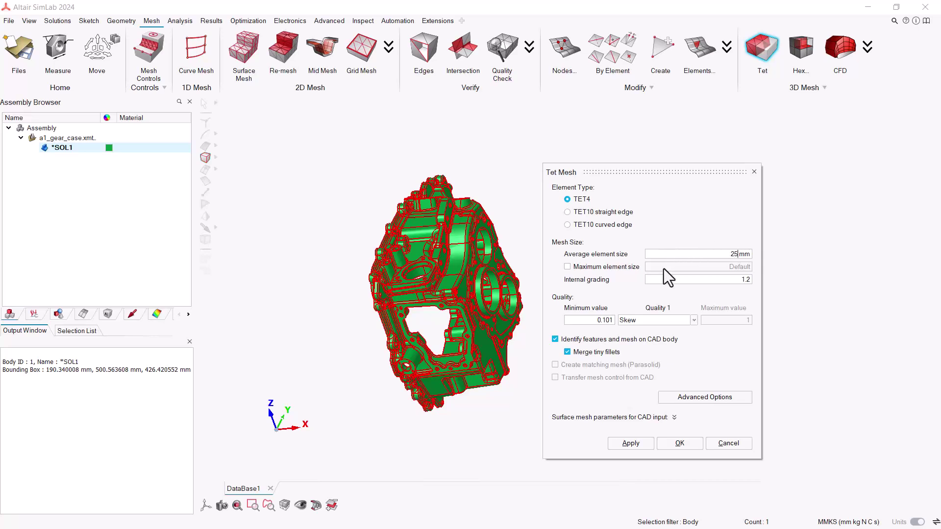
{"action": "left_click", "coordinate": [656, 319]}
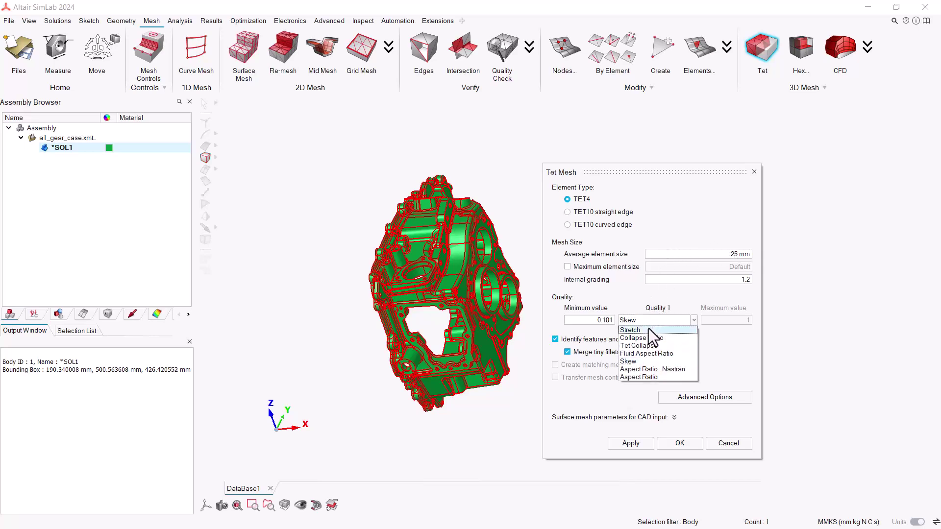
{"action": "left_click", "coordinate": [648, 328]}
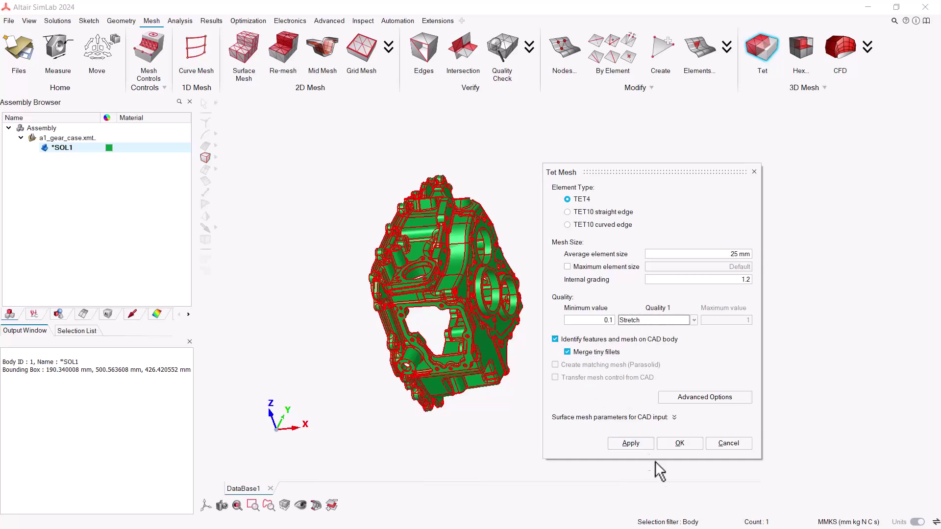
{"action": "left_click", "coordinate": [684, 445]}
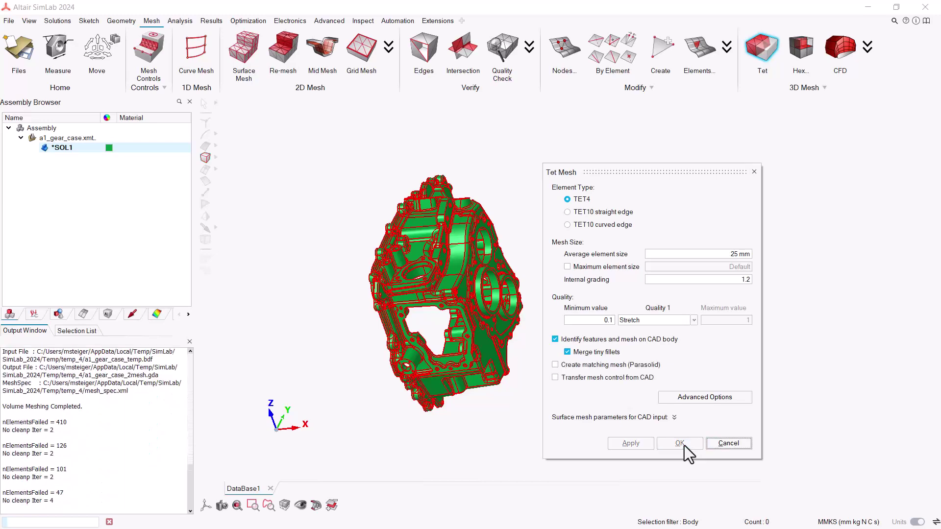
- Orbit and zoom around the coarse mesh: 45,091 Tet4 elements and 12,815 nodes
{"action": "middle_click_drag", "start_coordinate": [519, 361], "coordinate": [512, 343]}
{"action": "scroll", "coordinate": [527, 378], "scroll_direction": "up", "scroll_amount": 5}
{"action": "scroll", "coordinate": [489, 346], "scroll_direction": "up", "scroll_amount": 3}
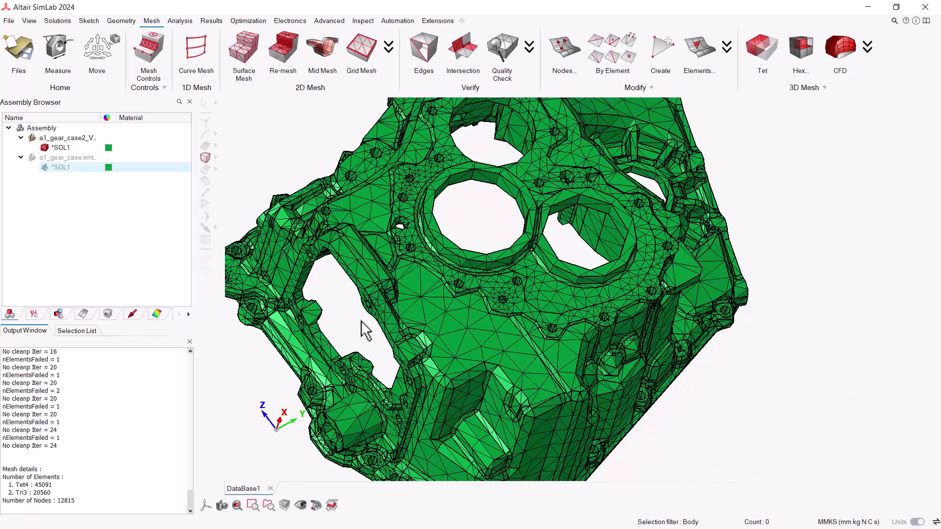
{"action": "scroll", "coordinate": [457, 383], "scroll_direction": "down", "scroll_amount": 5}
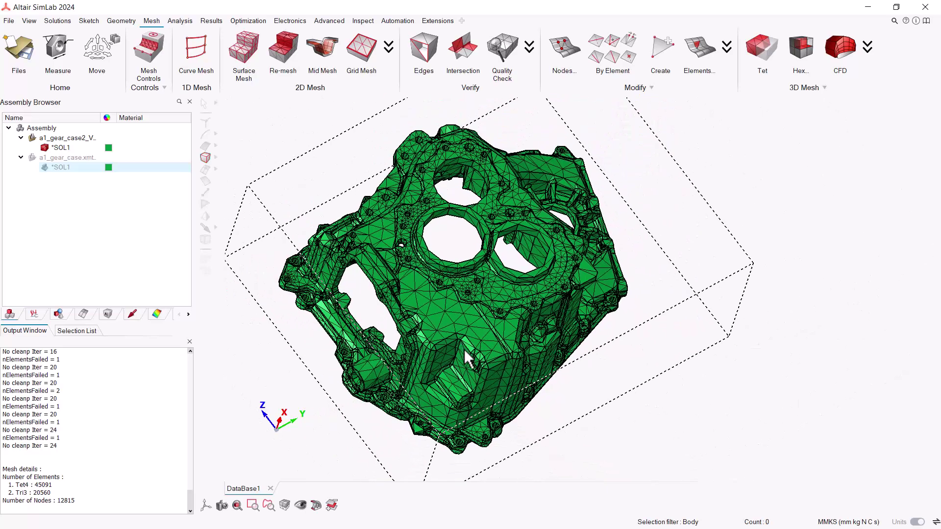
{"action": "middle_click_drag", "start_coordinate": [479, 374], "coordinate": [481, 338]}
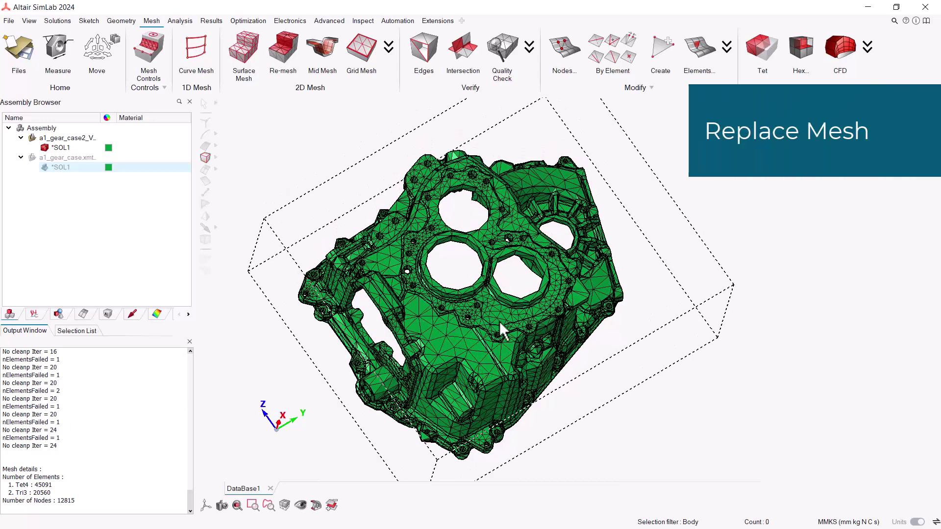
- Remesh the CAD gear body at 20 mm, replacing the old mesh: 47,895 Tet4, 13,694 nodes
{"action": "left_click", "coordinate": [753, 49]}
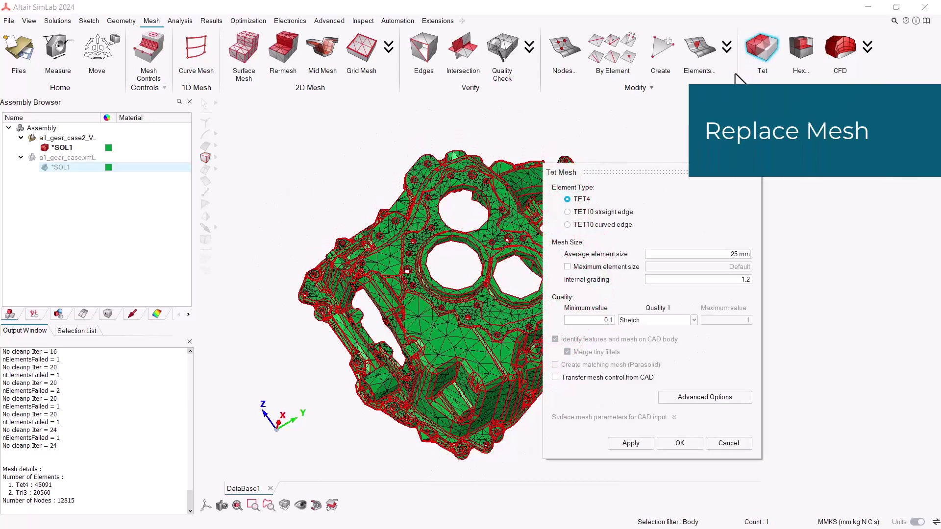
{"action": "left_click_drag", "start_coordinate": [668, 172], "coordinate": [726, 189]}
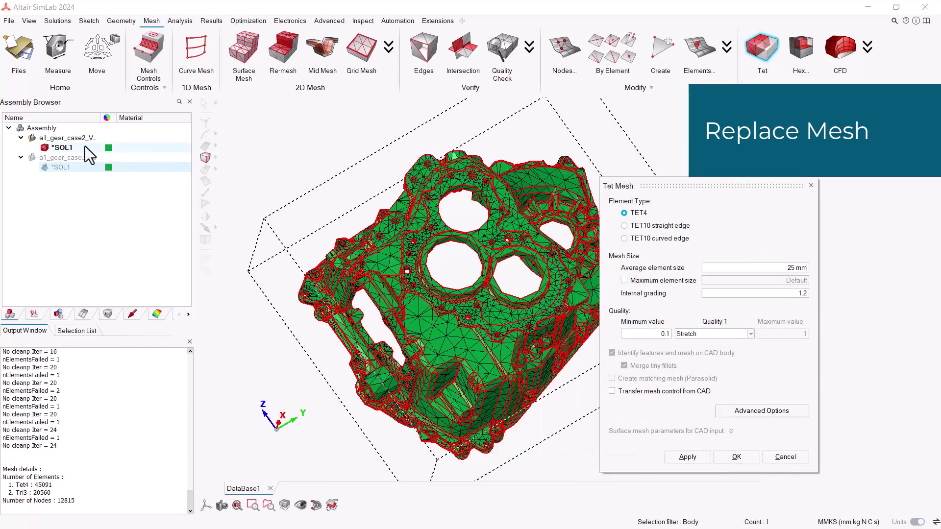
{"action": "left_click", "coordinate": [43, 148]}
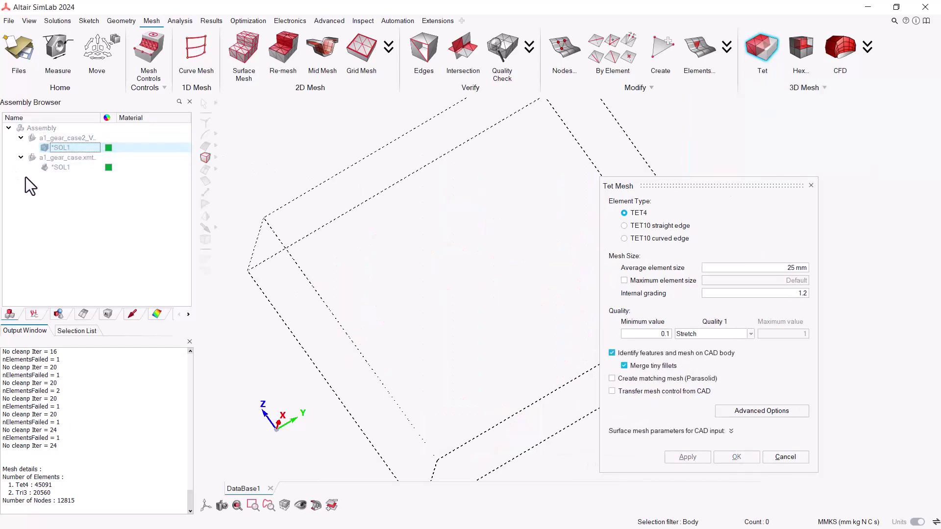
{"action": "left_click", "coordinate": [41, 167]}
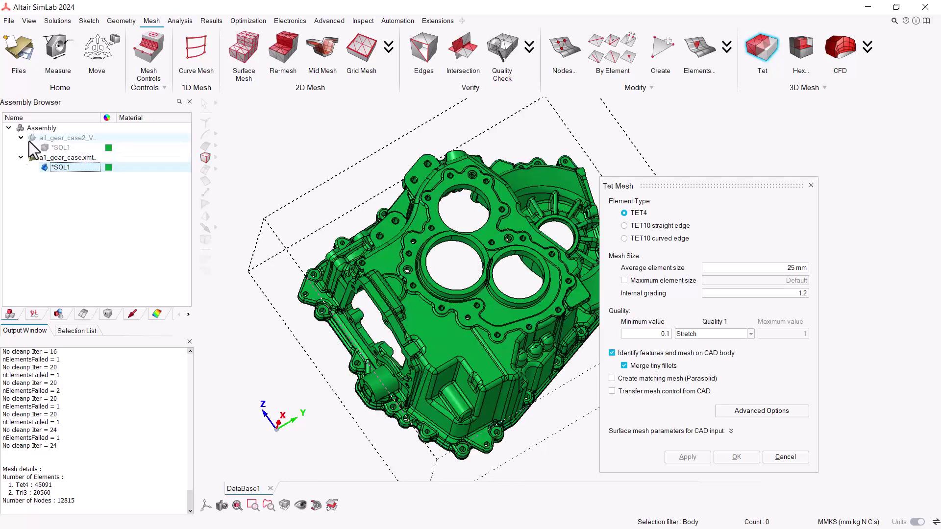
{"action": "left_click", "coordinate": [375, 265]}
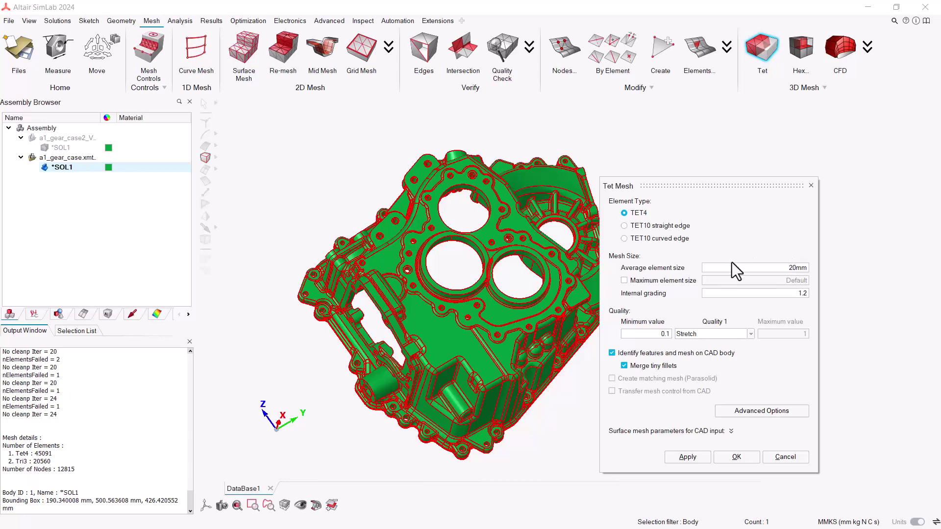
{"action": "left_click", "coordinate": [732, 452]}
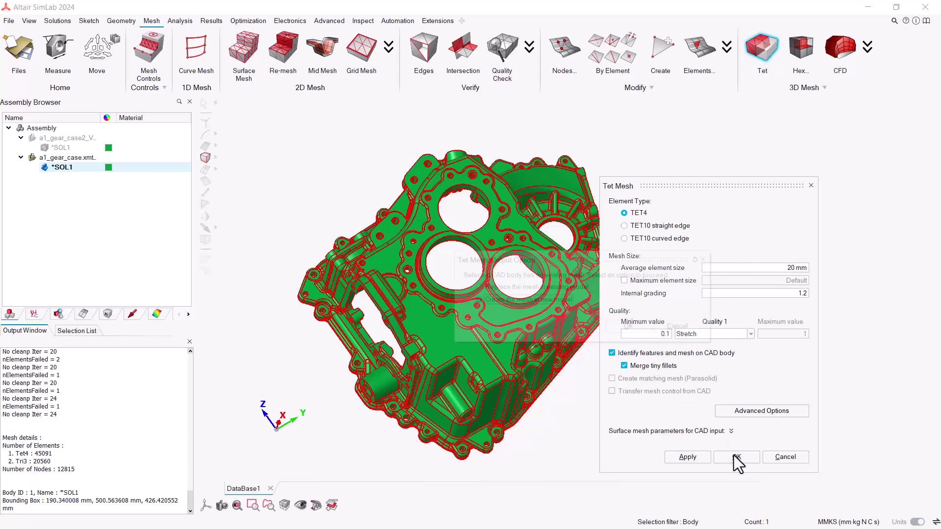
{"action": "left_click", "coordinate": [563, 288]}
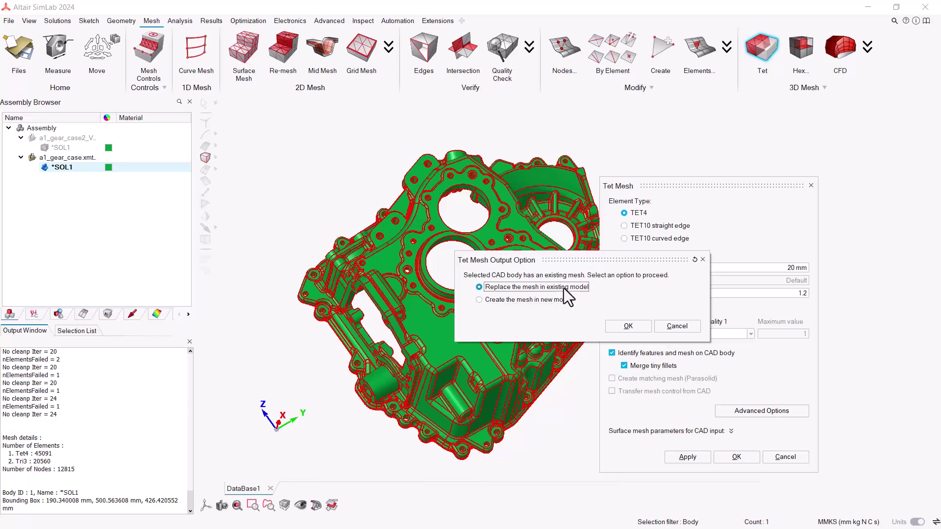
{"action": "left_click", "coordinate": [625, 327]}
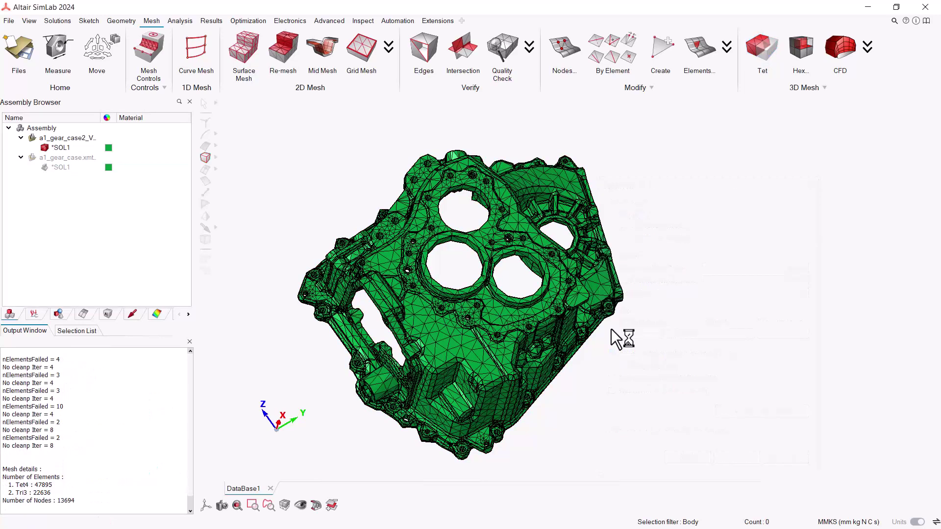
- Zoom and orbit around the 20 mm mesh to inspect it at the bores
{"action": "scroll", "coordinate": [464, 336], "scroll_direction": "up", "scroll_amount": 5}
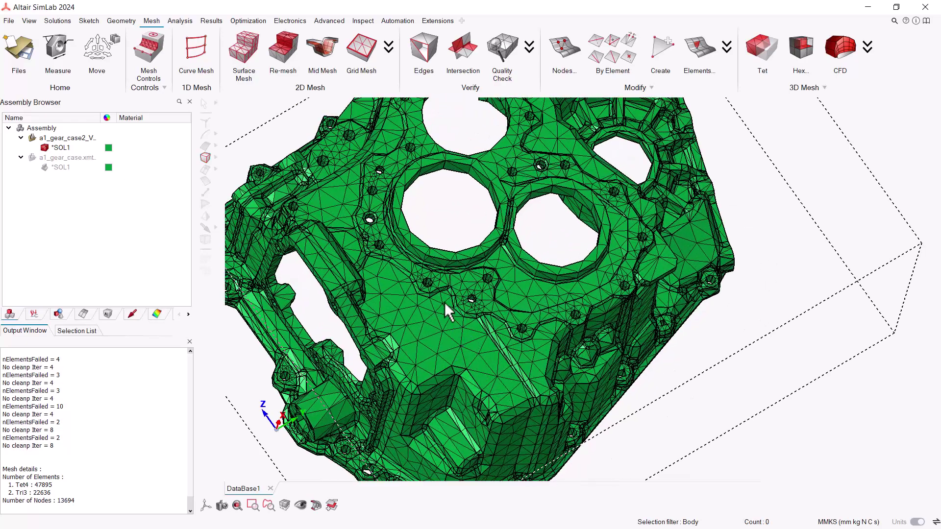
{"action": "scroll", "coordinate": [531, 353], "scroll_direction": "down", "scroll_amount": 6}
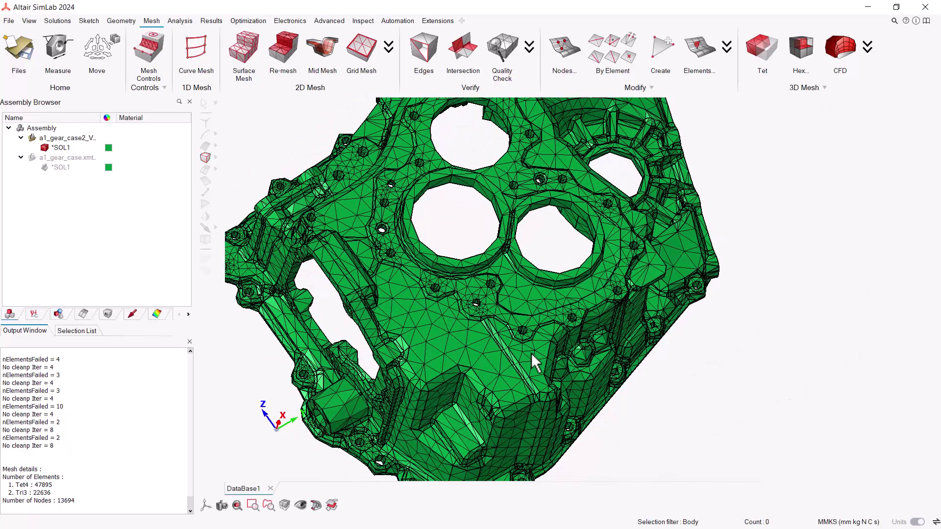
{"action": "middle_click_drag", "start_coordinate": [441, 355], "coordinate": [538, 372]}
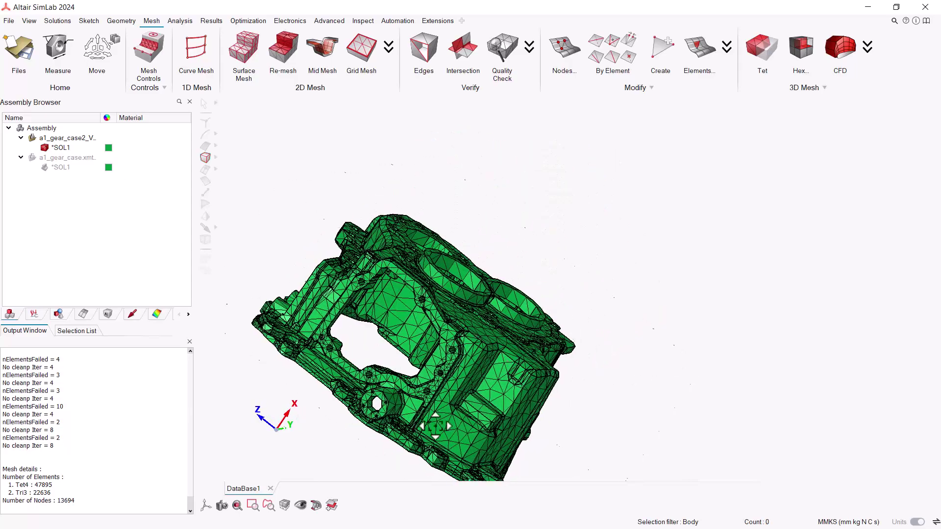
{"action": "scroll", "coordinate": [514, 401], "scroll_direction": "up", "scroll_amount": 4}
{"action": "middle_click_drag", "start_coordinate": [509, 407], "coordinate": [513, 419]}
{"action": "scroll", "coordinate": [500, 390], "scroll_direction": "up", "scroll_amount": 5}
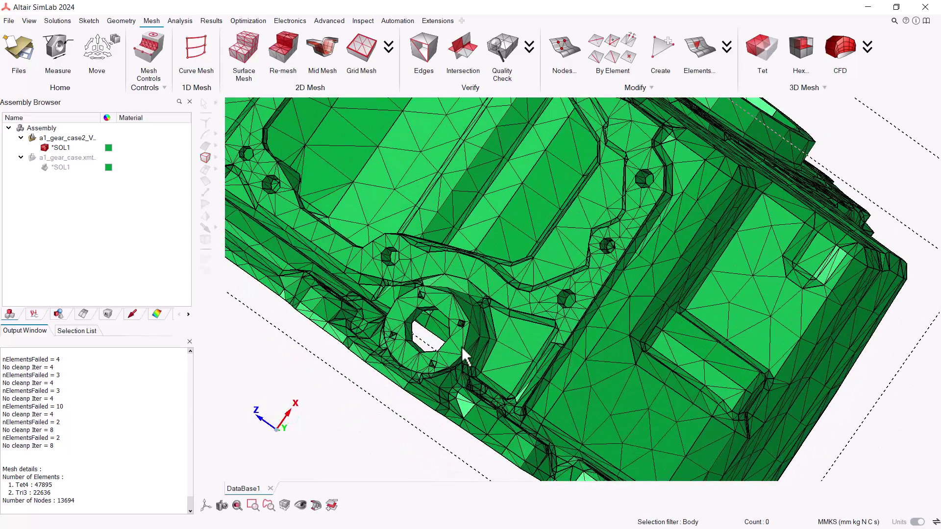
{"action": "middle_click_drag", "start_coordinate": [461, 346], "coordinate": [449, 317]}
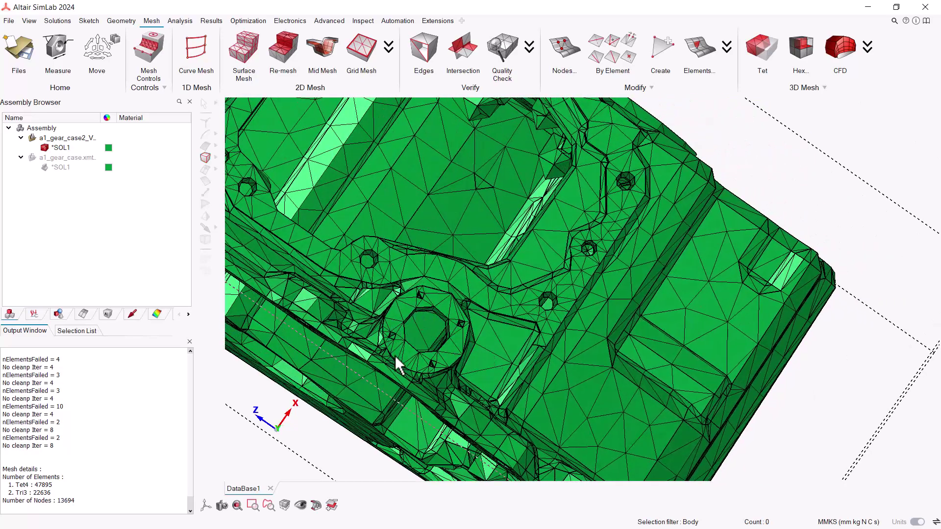
{"action": "scroll", "coordinate": [668, 321], "scroll_direction": "down", "scroll_amount": 8}
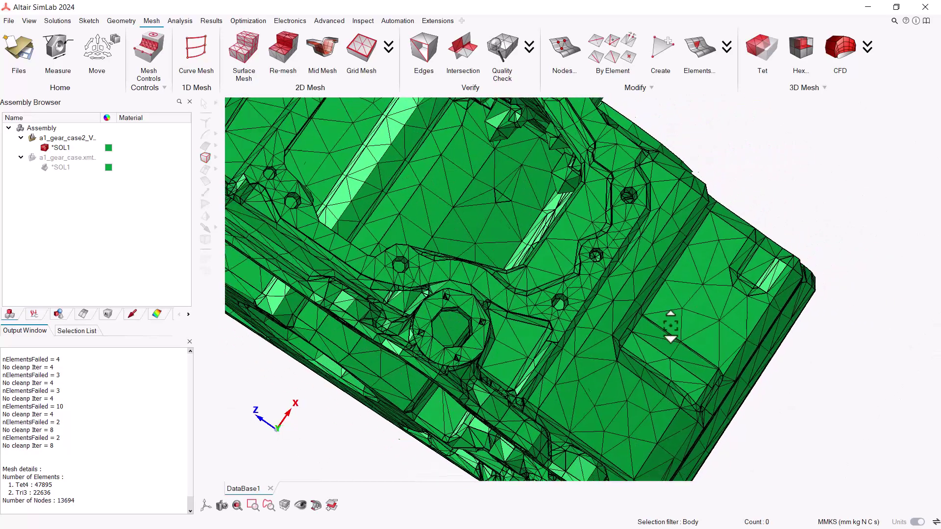
{"action": "middle_click_drag", "start_coordinate": [706, 329], "coordinate": [562, 398]}
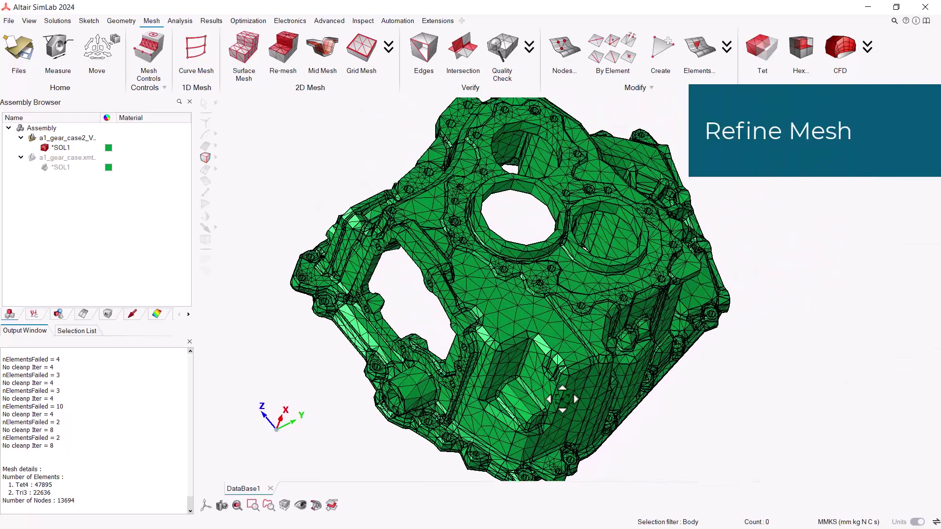
- Hide the meshed model, show the original CAD gear case, and reopen its tet-mesh settings
{"action": "left_click", "coordinate": [45, 148]}
{"action": "left_click", "coordinate": [45, 168]}
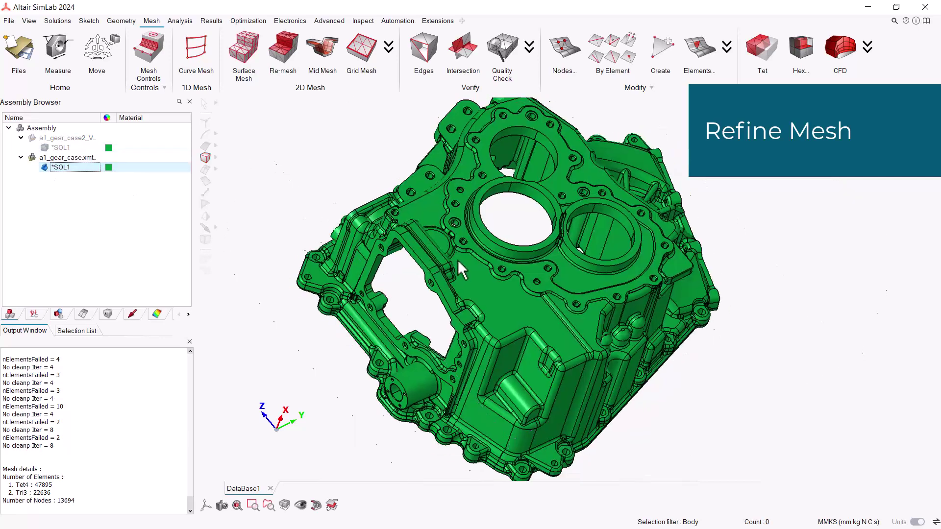
{"action": "middle_click_drag", "start_coordinate": [458, 260], "coordinate": [432, 272]}
{"action": "left_click", "coordinate": [763, 48]}
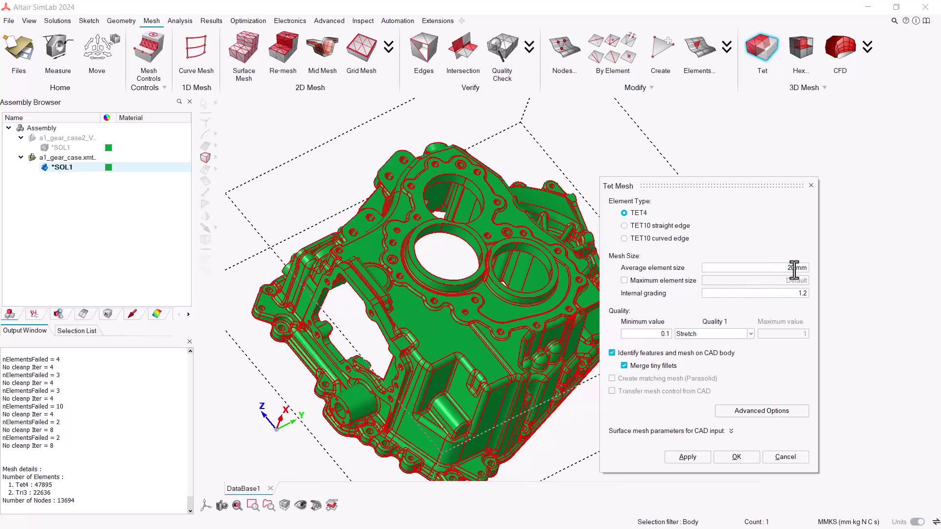
- Run the 5 mm tet mesh with feature identification, creating it in a new model
{"action": "left_click", "coordinate": [731, 459]}
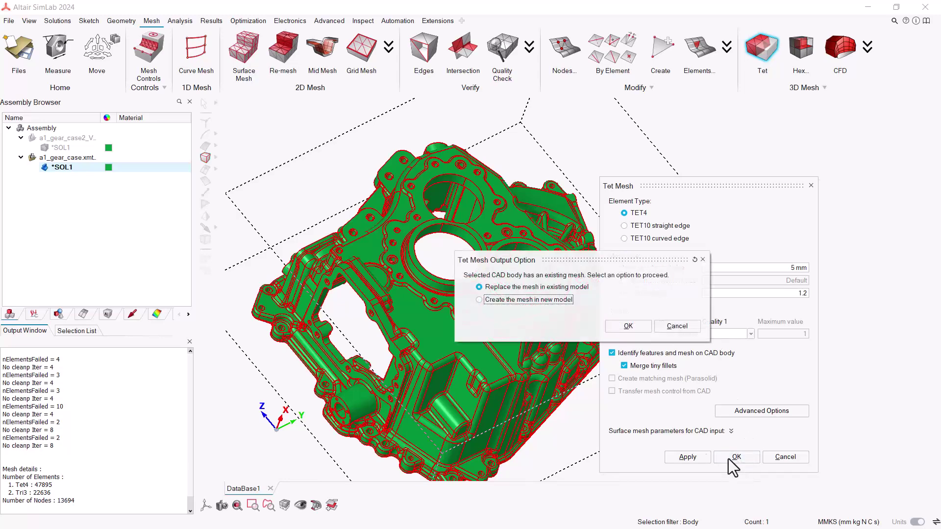
{"action": "left_click", "coordinate": [540, 300]}
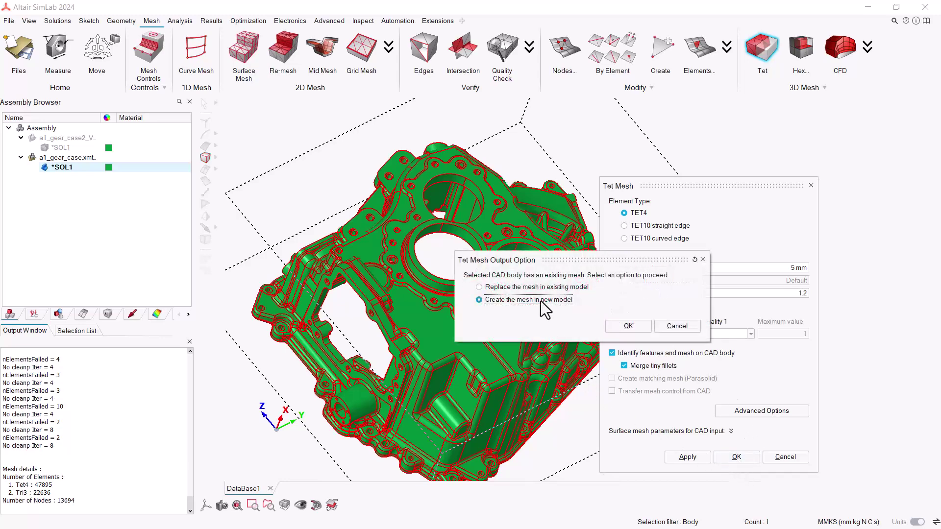
{"action": "left_click", "coordinate": [625, 327]}
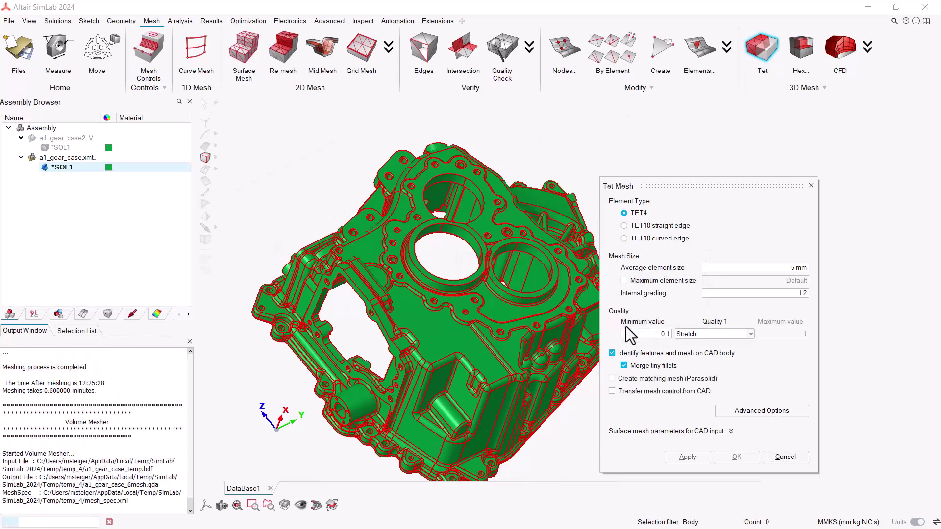
{"action": "middle_click_drag", "start_coordinate": [626, 327], "coordinate": [637, 307]}
{"action": "scroll", "coordinate": [612, 303], "scroll_direction": "up", "scroll_amount": 10}
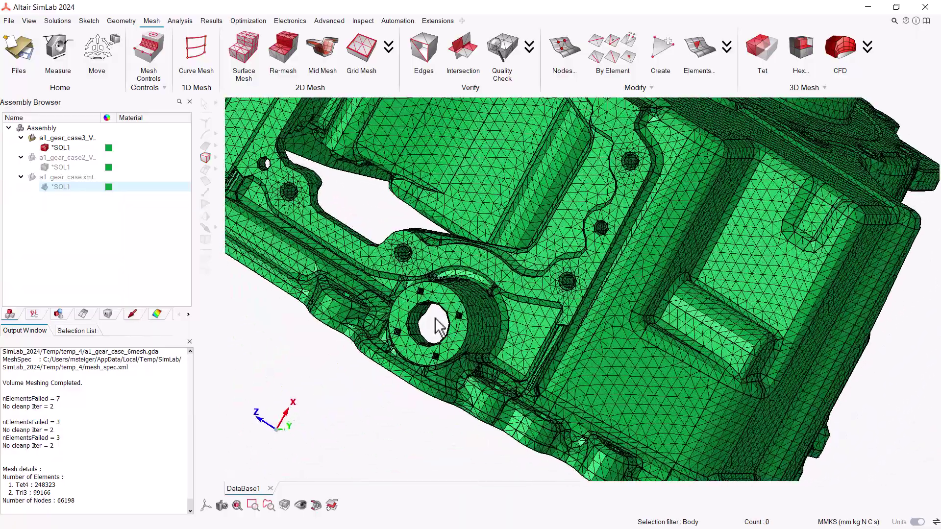
{"action": "middle_click_drag", "start_coordinate": [439, 326], "coordinate": [448, 297]}
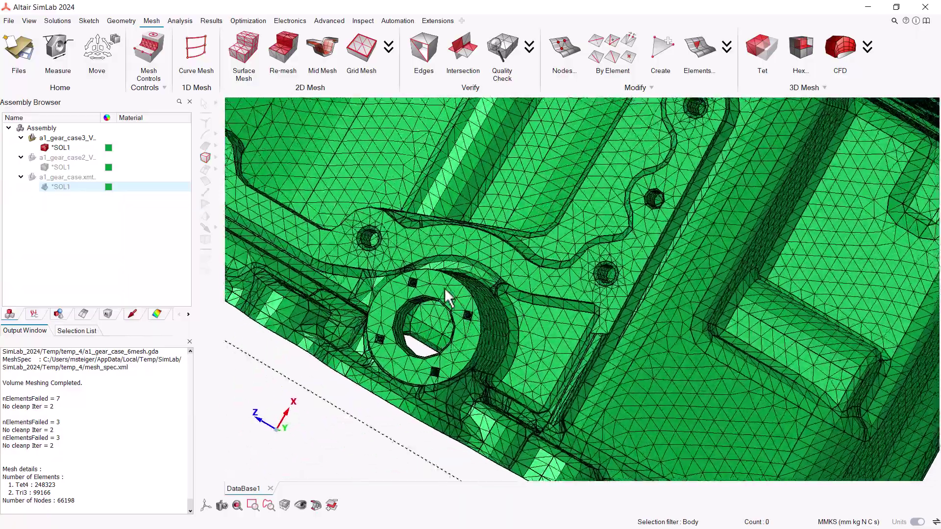
{"action": "middle_click_drag", "start_coordinate": [525, 266], "coordinate": [573, 265]}
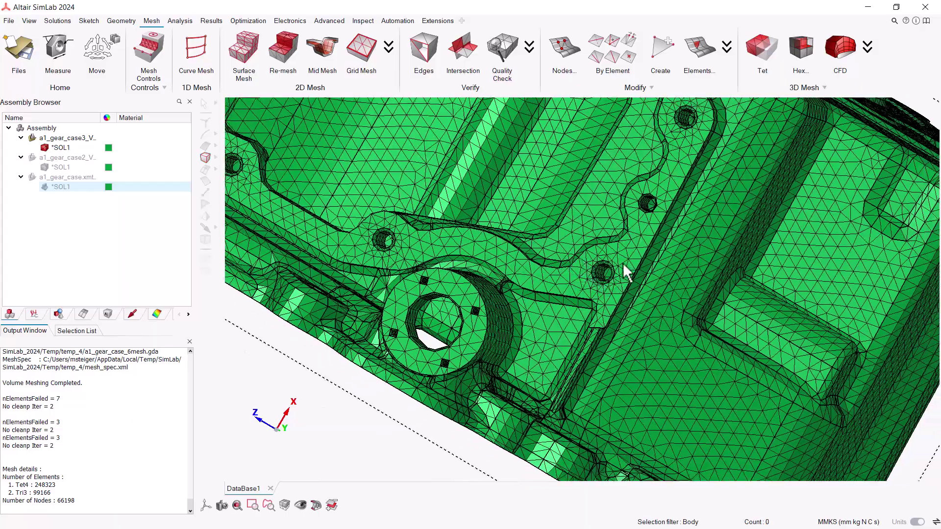
{"action": "scroll", "coordinate": [623, 264], "scroll_direction": "down", "scroll_amount": 10}
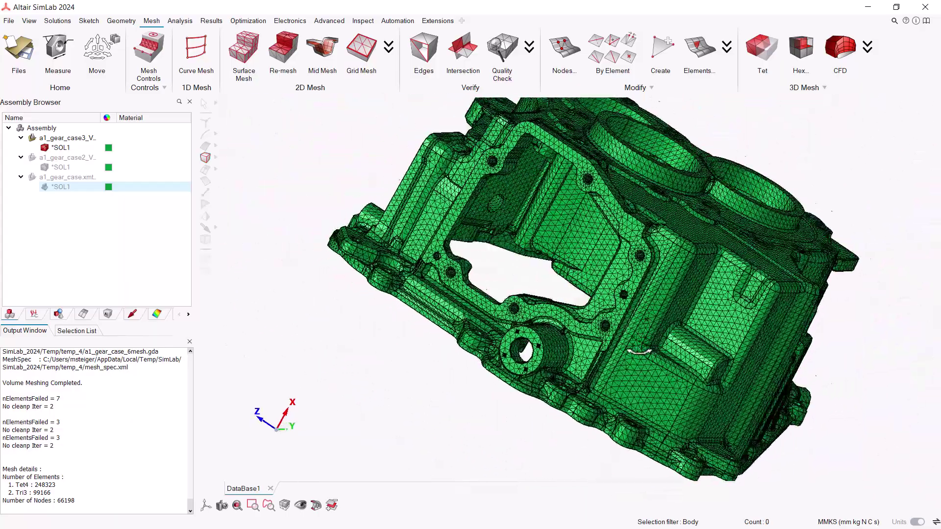
{"action": "middle_click_drag", "start_coordinate": [639, 351], "coordinate": [560, 348]}
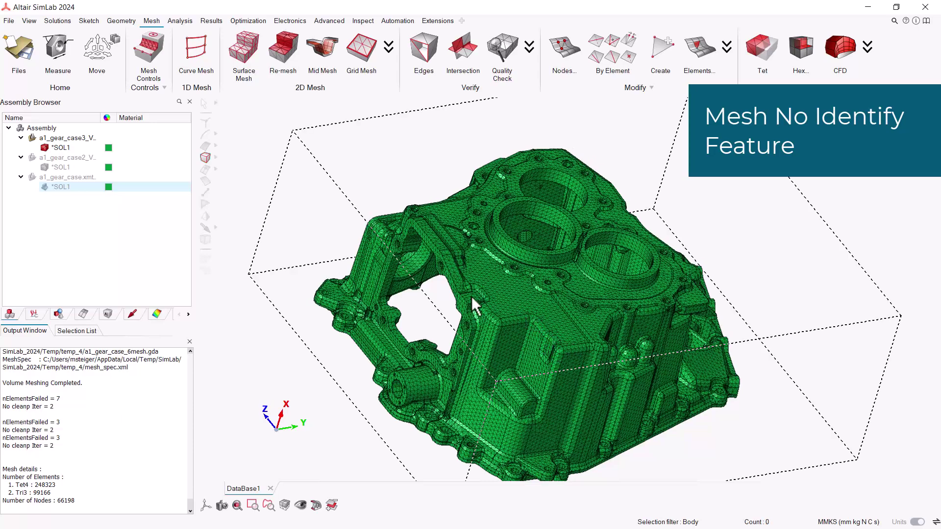
- Mesh the original SOL1 body at 5 mm with 'Identify features' unchecked, into a new model
{"action": "left_click", "coordinate": [49, 148]}
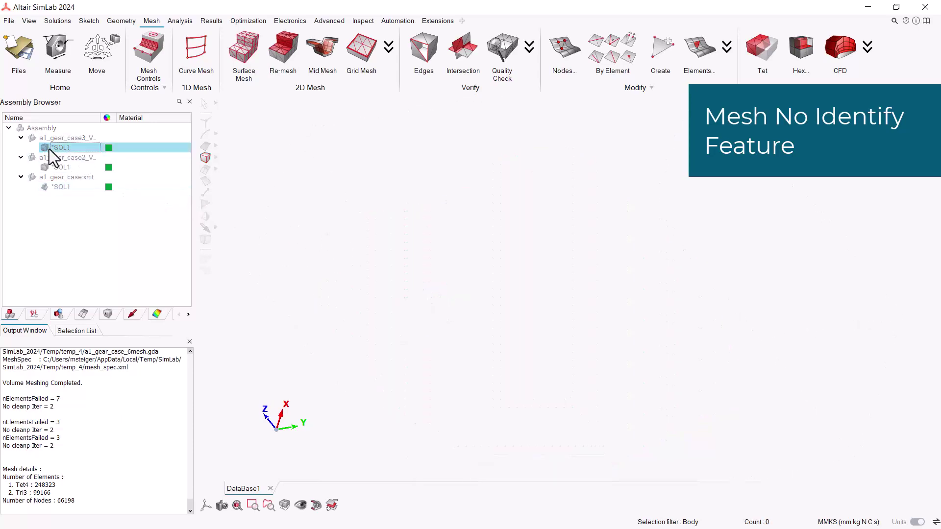
{"action": "left_click", "coordinate": [46, 187]}
{"action": "left_click", "coordinate": [757, 54]}
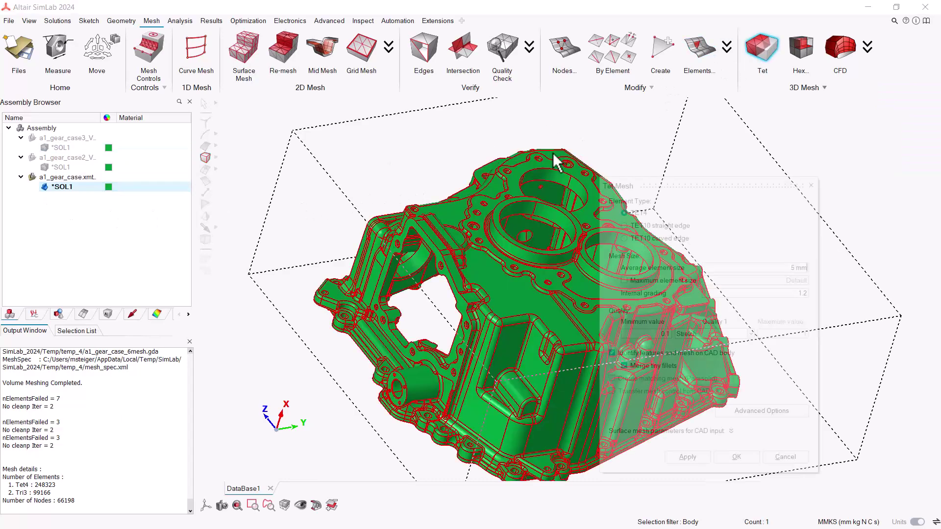
{"action": "left_click", "coordinate": [612, 353]}
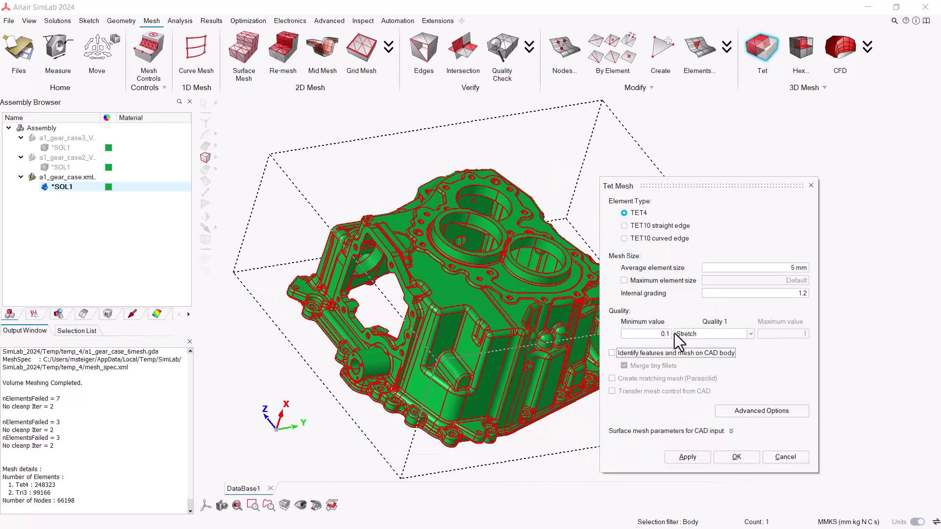
{"action": "left_click", "coordinate": [736, 457]}
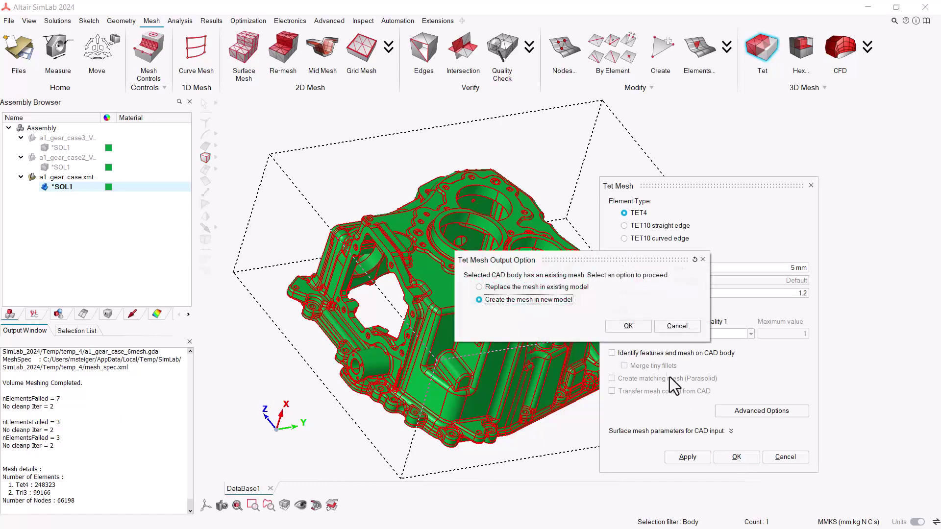
{"action": "left_click", "coordinate": [634, 326]}
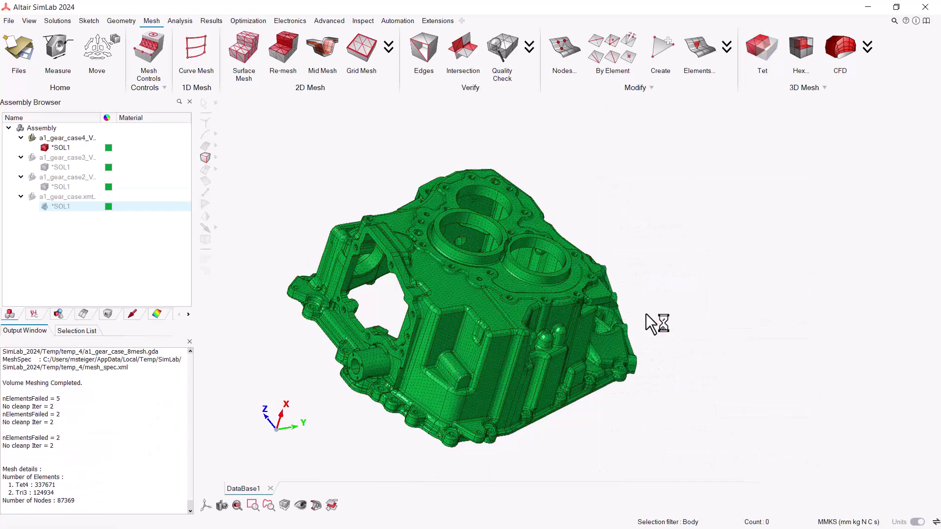
- Zoom into a pocket and hide its long strip, fillet and bottom strip faces using the Face filter
{"action": "scroll", "coordinate": [600, 223], "scroll_direction": "up", "scroll_amount": 5}
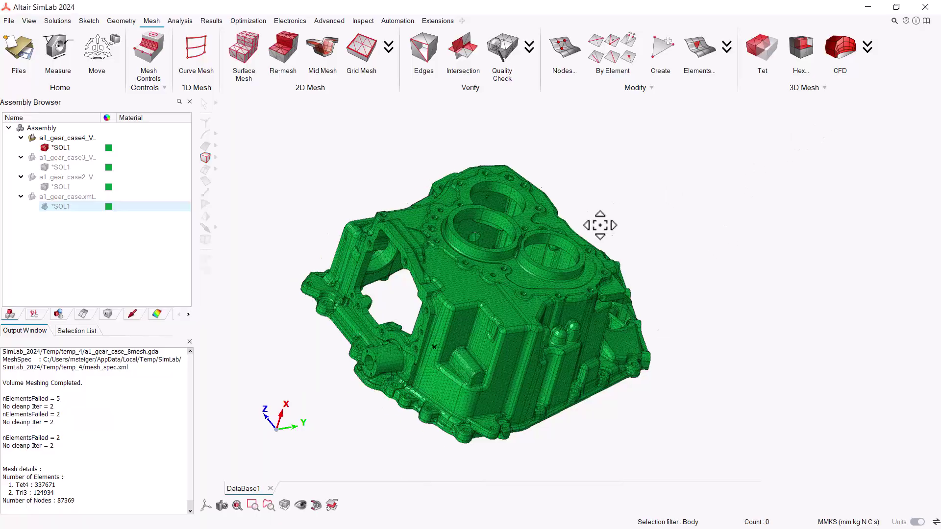
{"action": "middle_click_drag", "start_coordinate": [471, 344], "coordinate": [622, 341]}
{"action": "middle_click_drag", "start_coordinate": [445, 315], "coordinate": [507, 294]}
{"action": "left_click", "coordinate": [205, 146]}
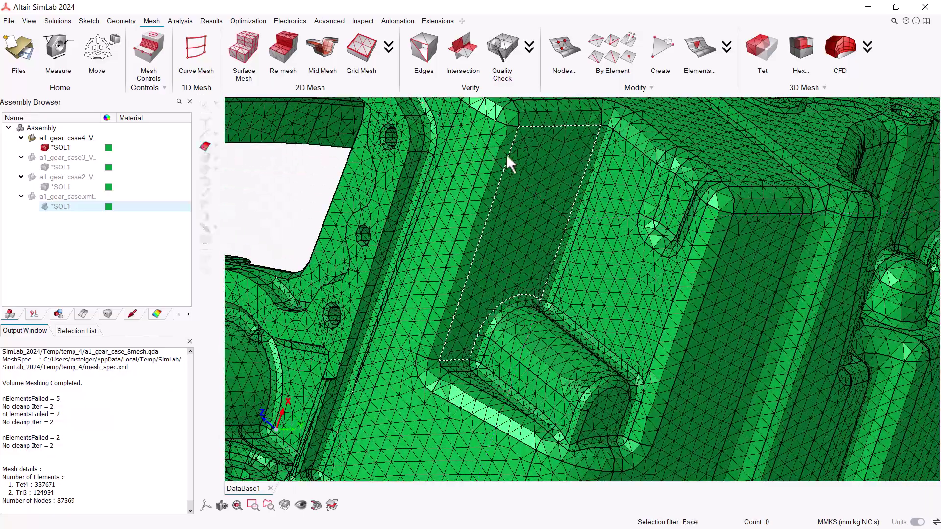
{"action": "left_click", "coordinate": [492, 155]}
{"action": "left_click", "coordinate": [436, 386]}
{"action": "left_click", "coordinate": [447, 399]}
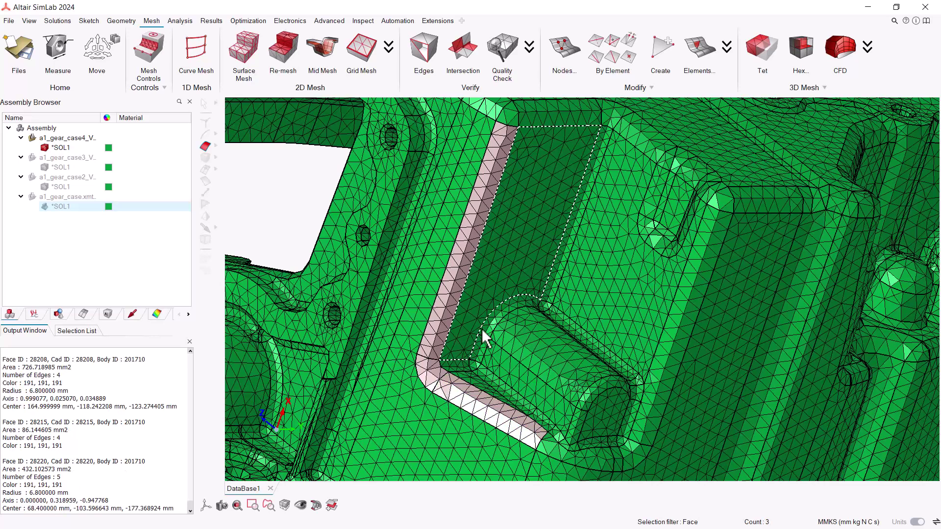
{"action": "right_click", "coordinate": [488, 242]}
{"action": "left_click", "coordinate": [499, 267]}
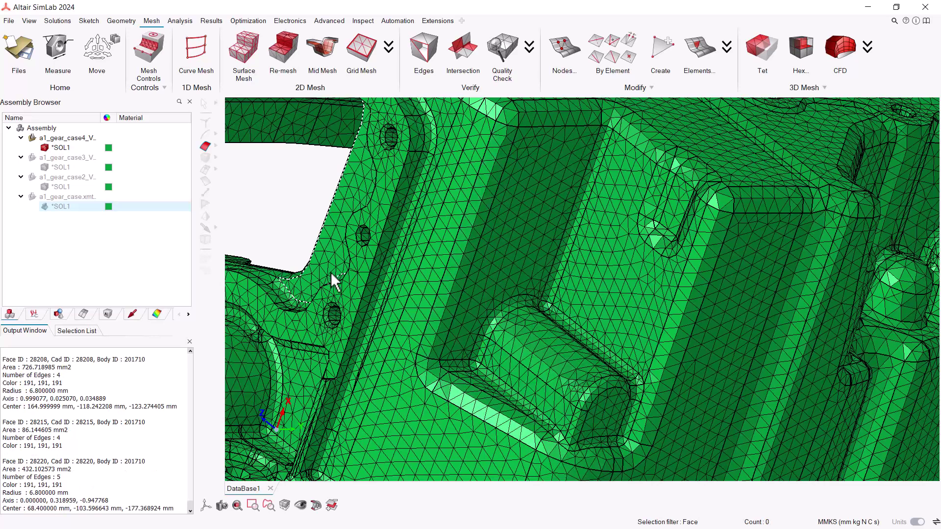
- Switch to the gear_case3 feature-identified mesh and hide its matching strip and fillet faces
{"action": "double_click", "coordinate": [45, 148]}
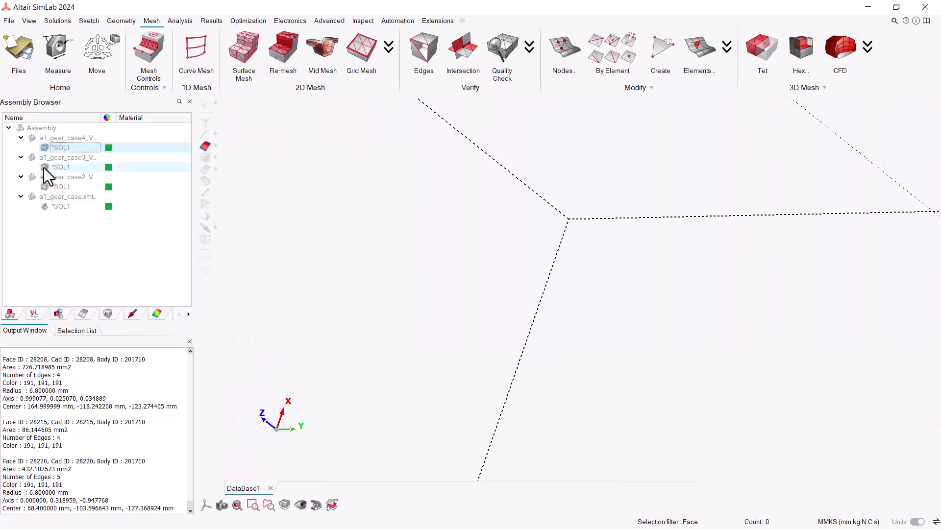
{"action": "double_click", "coordinate": [43, 167]}
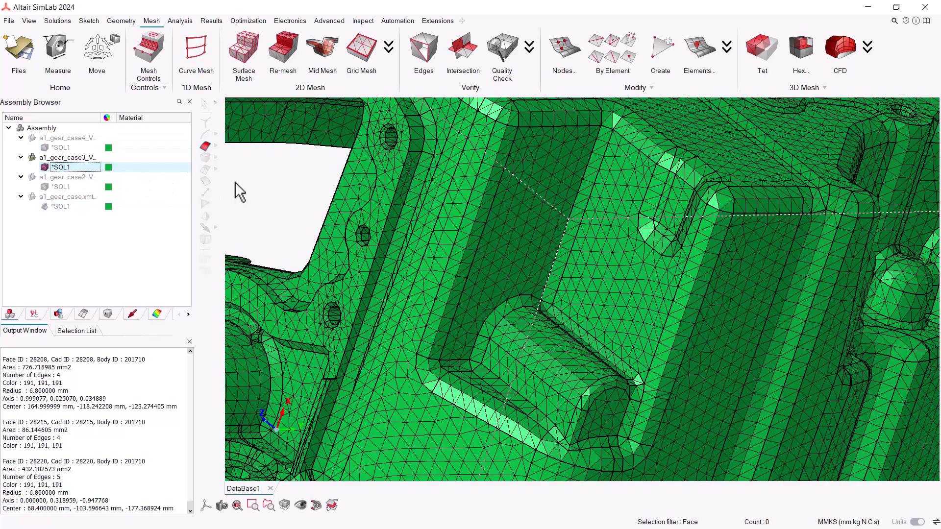
{"action": "middle_click_drag", "start_coordinate": [466, 228], "coordinate": [476, 219]}
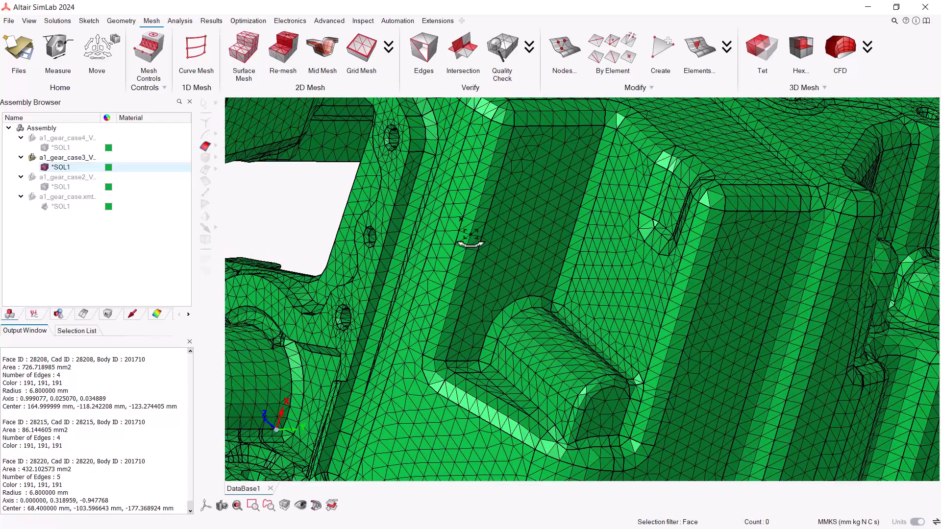
{"action": "left_click", "coordinate": [479, 205]}
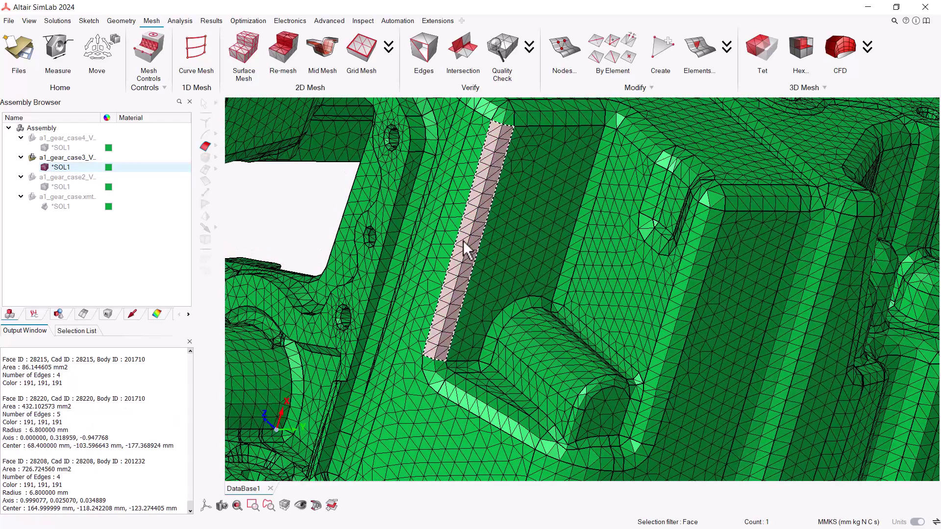
{"action": "left_click", "coordinate": [457, 390]}
{"action": "mouse_move", "coordinate": [457, 389]}
{"action": "middle_mouse_down"}
{"action": "mouse_move", "coordinate": [436, 385]}
{"action": "mouse_move", "coordinate": [487, 413]}
{"action": "mouse_move", "coordinate": [472, 399]}
{"action": "middle_mouse_up"}
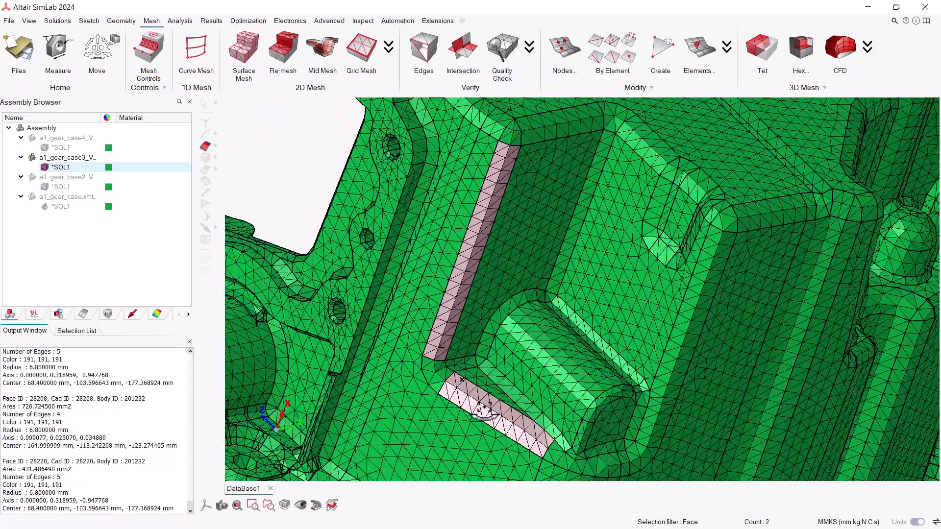
{"action": "right_click", "coordinate": [503, 327]}
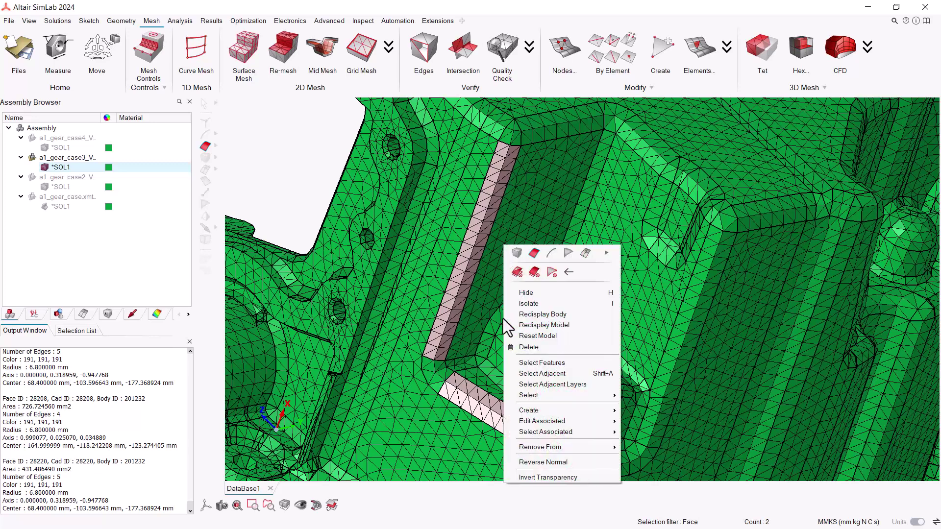
{"action": "left_click", "coordinate": [516, 272]}
{"action": "scroll", "coordinate": [532, 300], "scroll_direction": "up", "scroll_amount": 2}
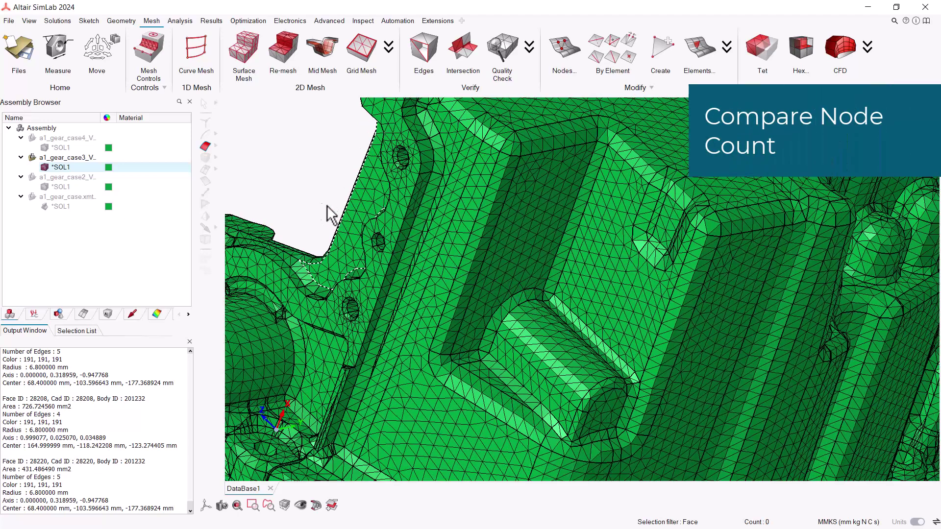
- Open Details for a1_gear_case3 and read its 66,198 total nodes
{"action": "left_click", "coordinate": [79, 163]}
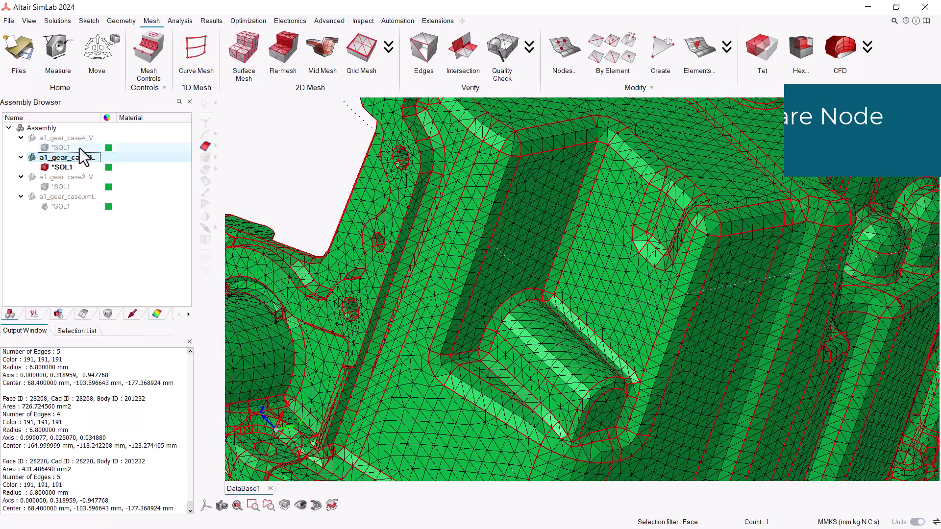
{"action": "right_click", "coordinate": [71, 156]}
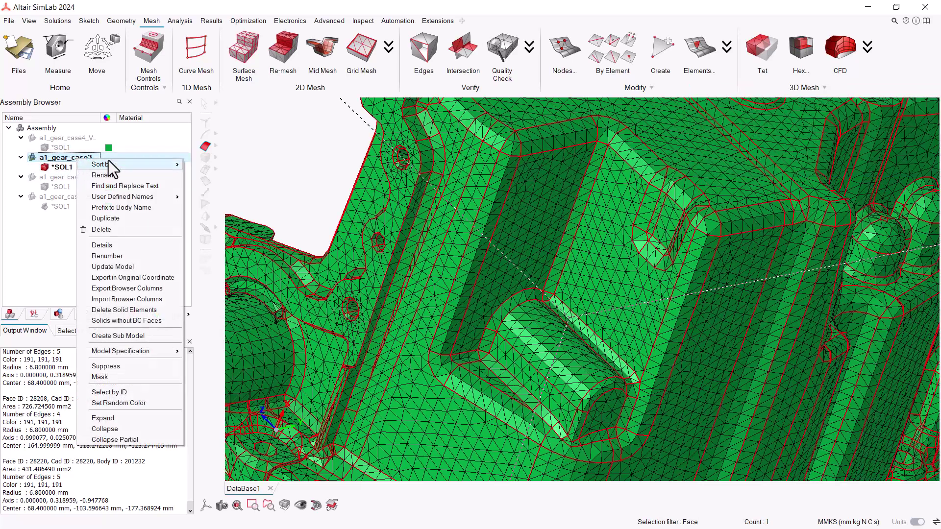
{"action": "left_click", "coordinate": [136, 245]}
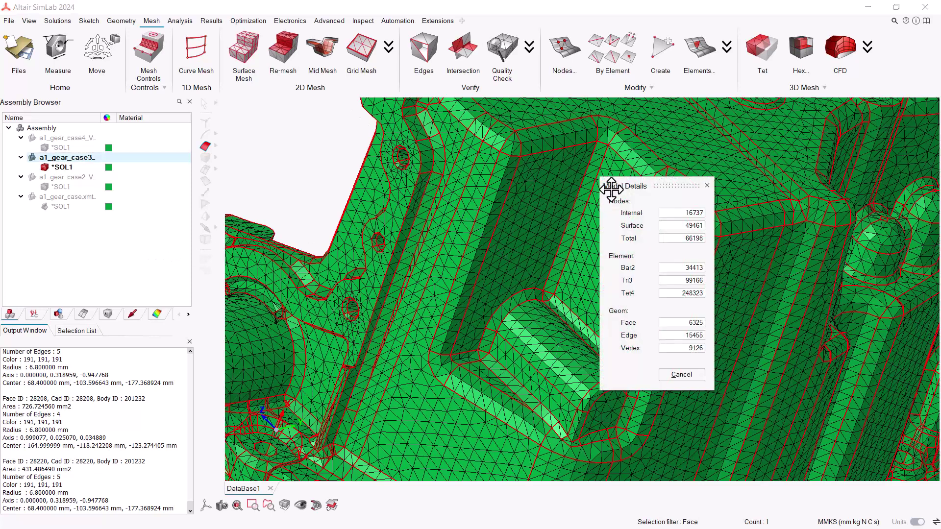
{"action": "left_click_drag", "start_coordinate": [651, 186], "coordinate": [561, 178]}
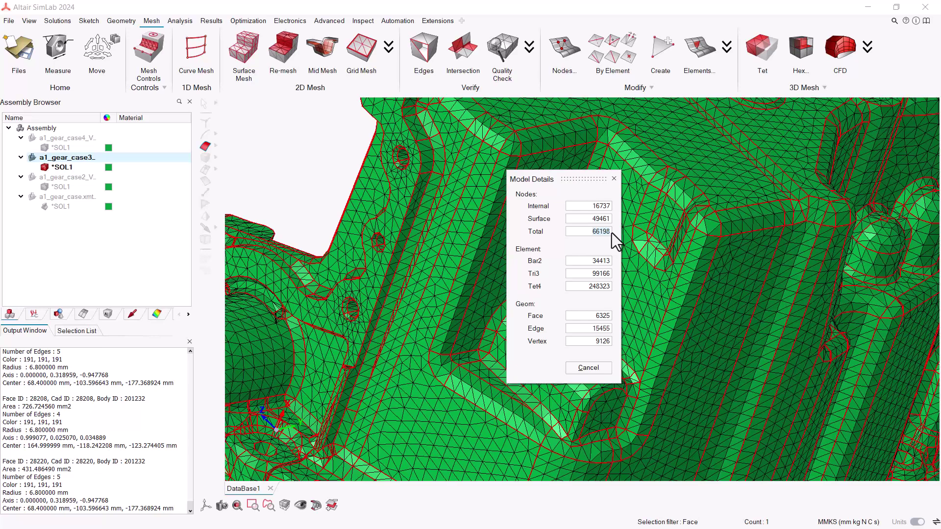
{"action": "left_click", "coordinate": [588, 368]}
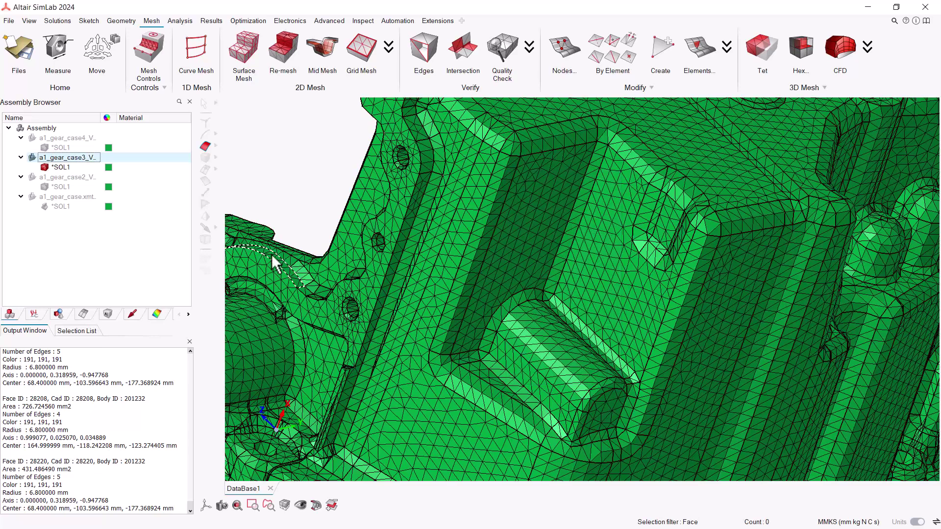
- Hide gear_case3, show the no-feature a1_gear_case4 model and open its context menu
{"action": "left_click", "coordinate": [29, 158]}
{"action": "left_click", "coordinate": [31, 139]}
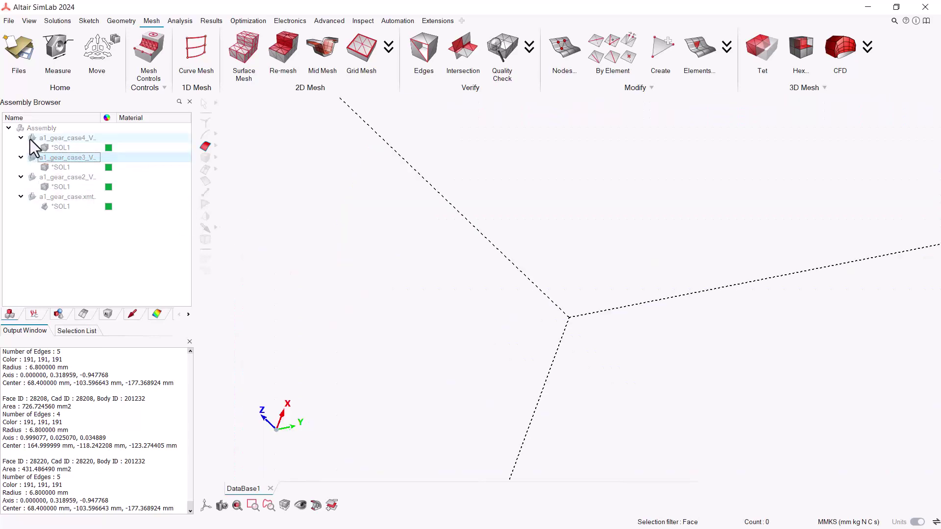
{"action": "right_click", "coordinate": [72, 143]}
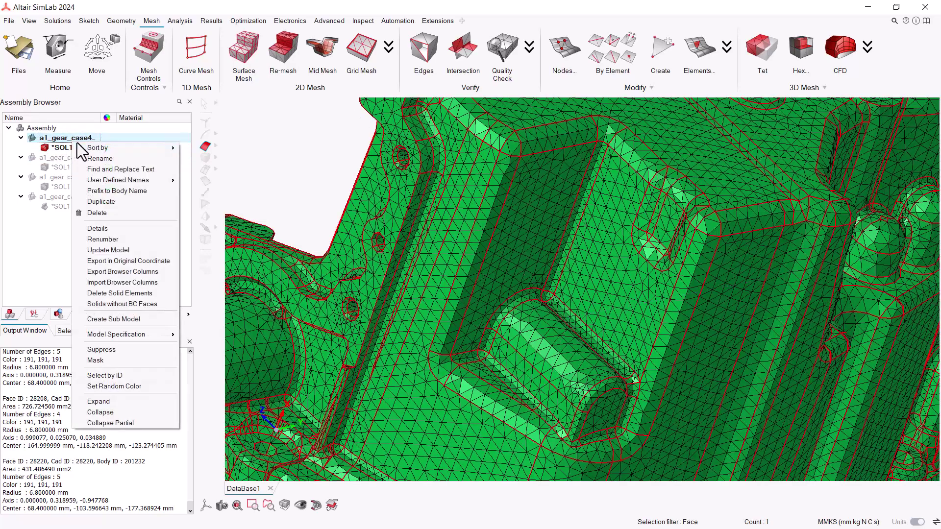